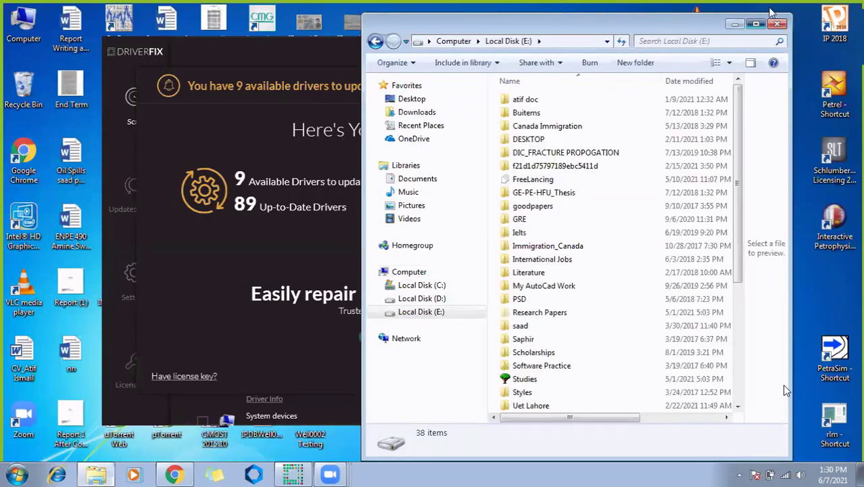
Step: Maximize the file browser window and open the Drilling Engineerng folder inside Uet Lahore > Spring 2021
key(super+Left)
click(172, 382)
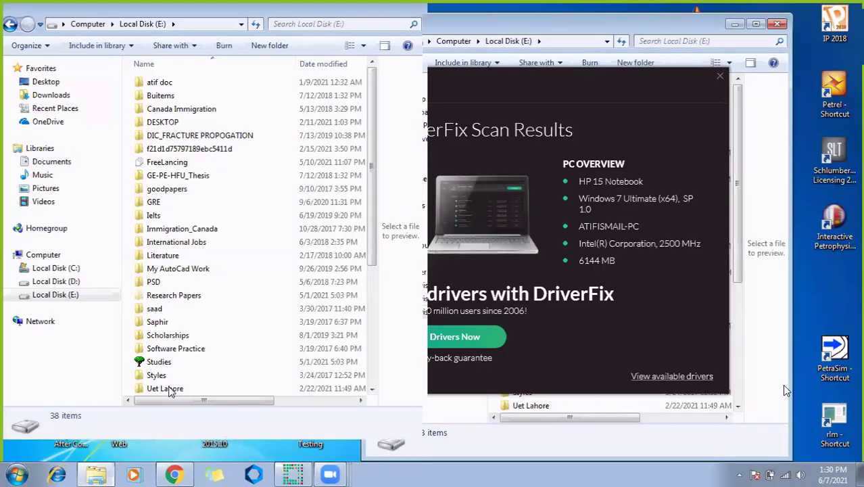
key(super+Up)
key(Return)
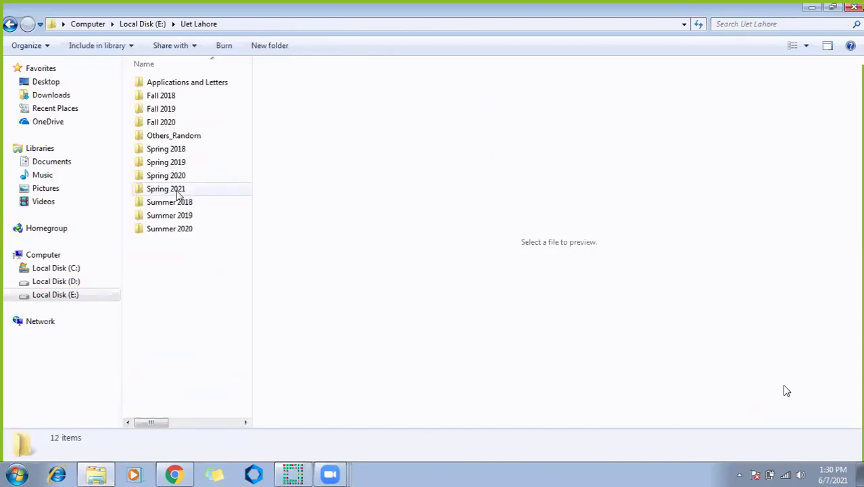
double_click(177, 176)
double_click(188, 87)
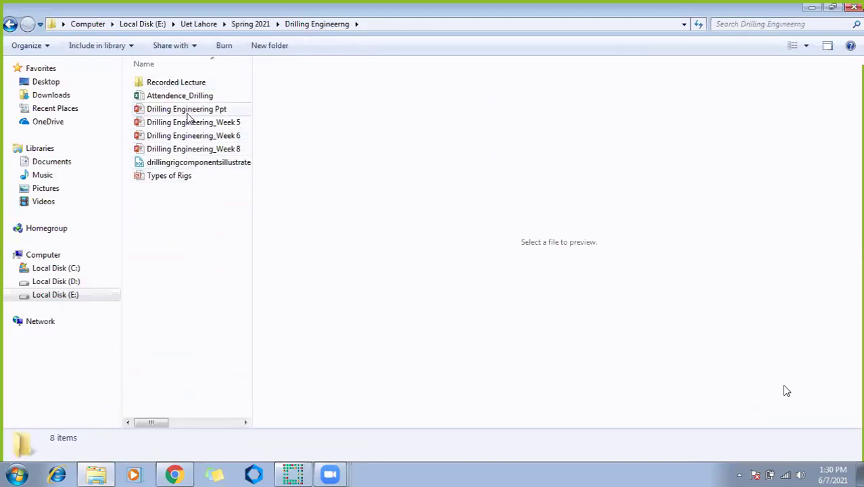
Step: Open the Drilling Engineering Ppt presentation and the Attendence_Drilling workbook, dismissing the Office activation wizard
click(190, 113)
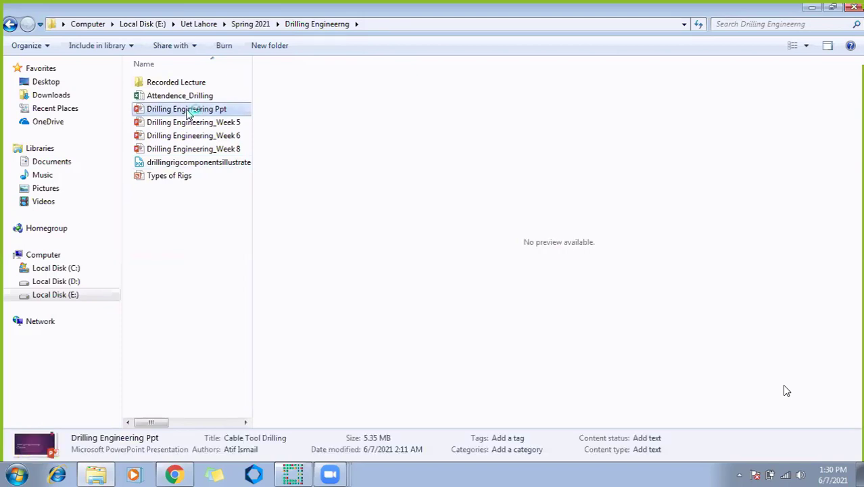
double_click(189, 111)
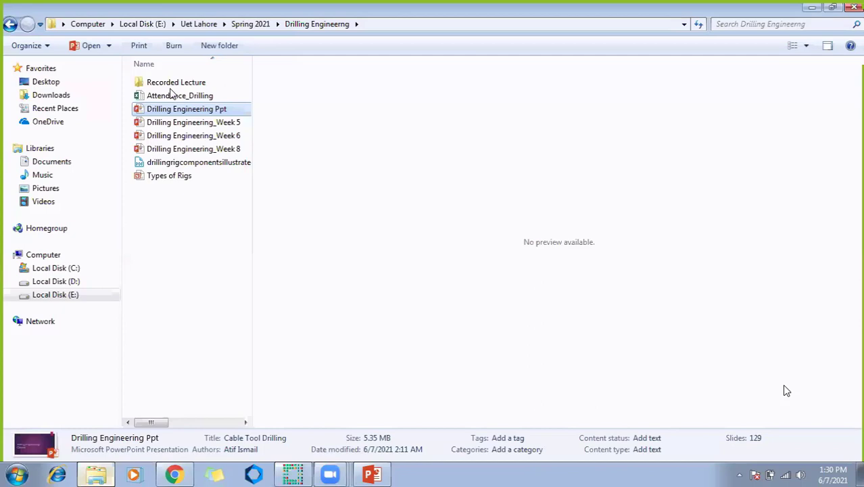
drag(176, 98, 183, 300)
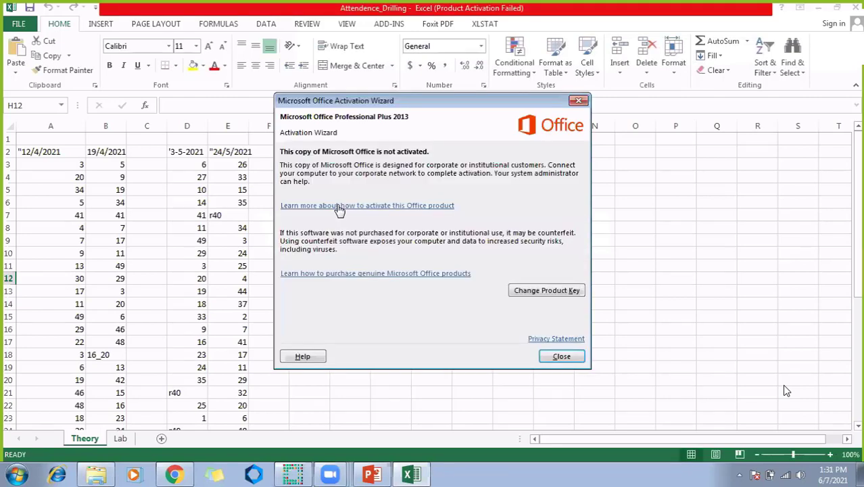
click(578, 100)
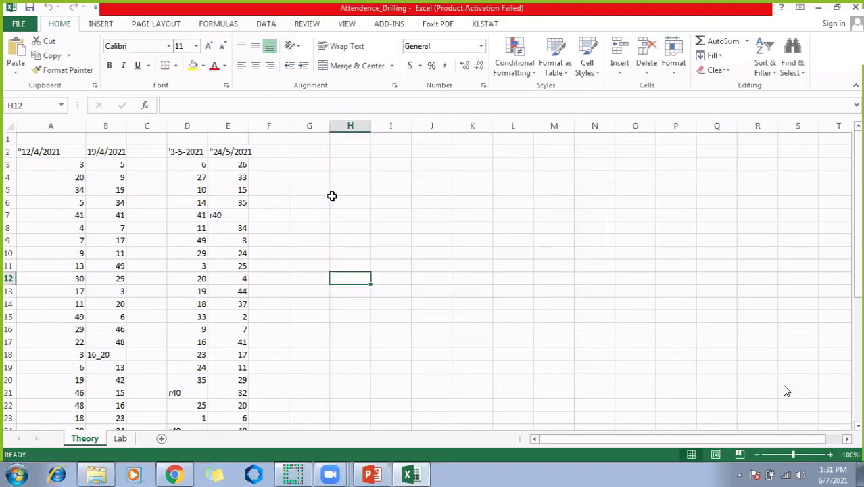
Step: Widen column E of the Theory sheet to fit its date header and fill cell F2 with yellow
click(332, 196)
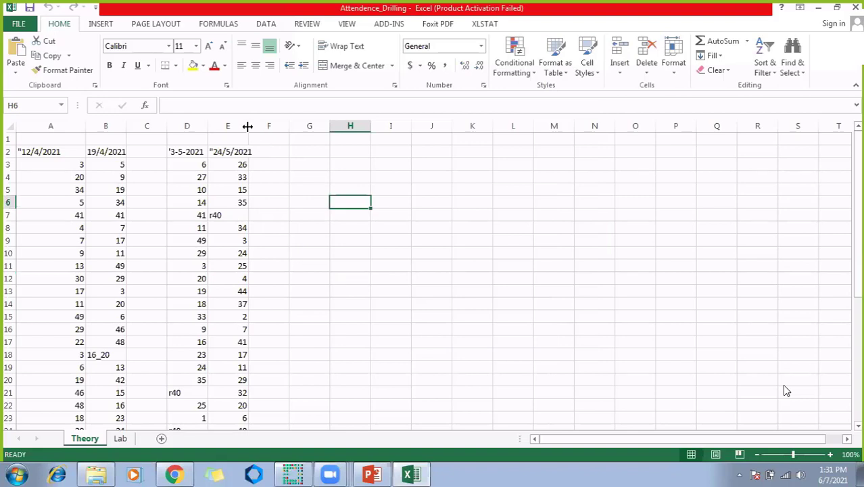
drag(248, 125, 257, 126)
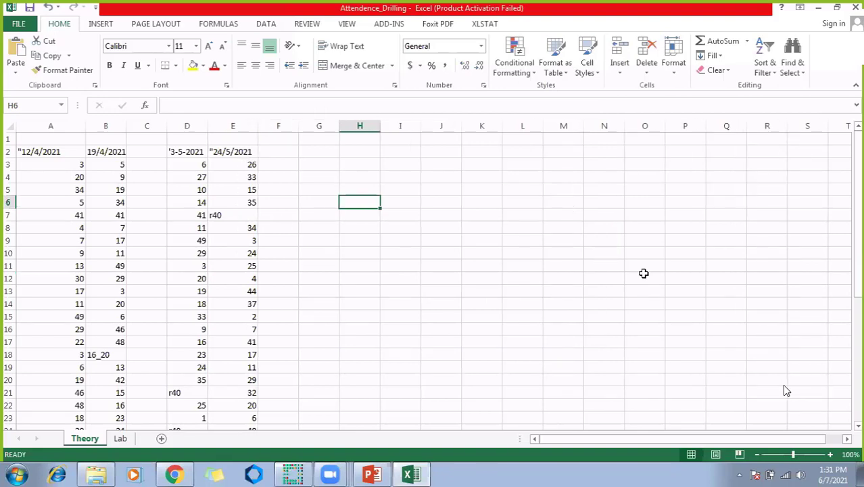
click(827, 476)
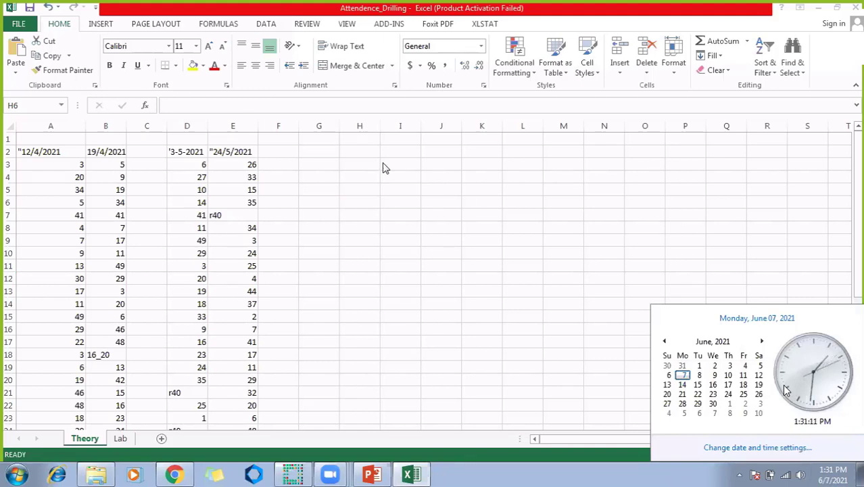
click(287, 155)
click(193, 65)
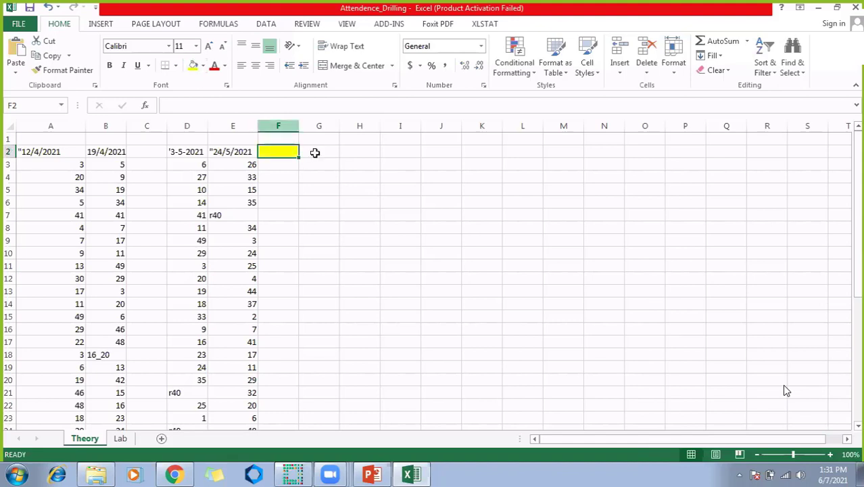
key(Right)
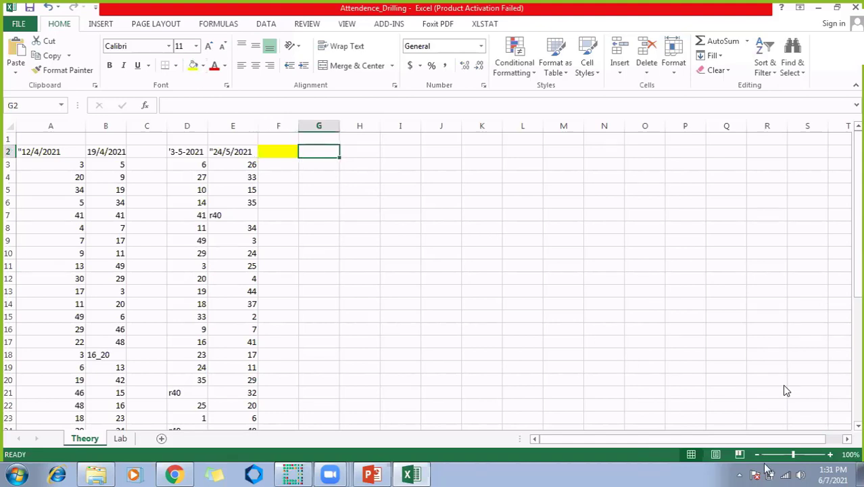
Step: Check today's date on the system calendar and enter 7/6/2021" as the column header in cell G2
click(836, 481)
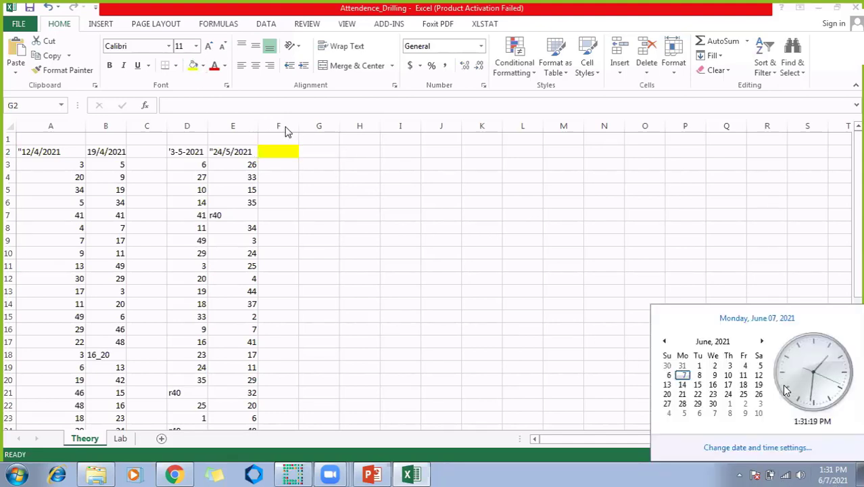
click(320, 151)
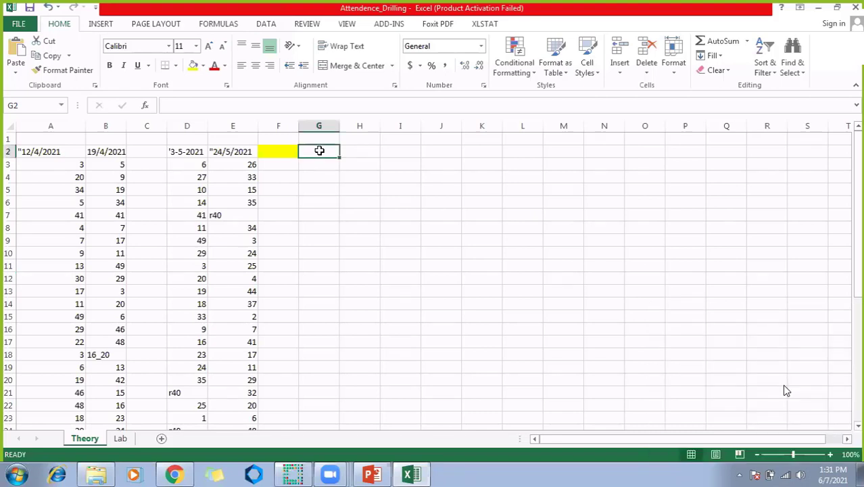
text(7/6/)
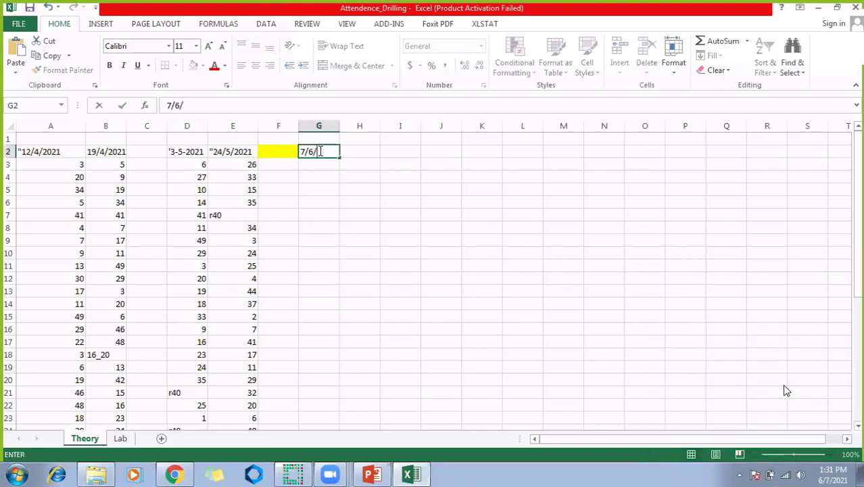
text(2021")
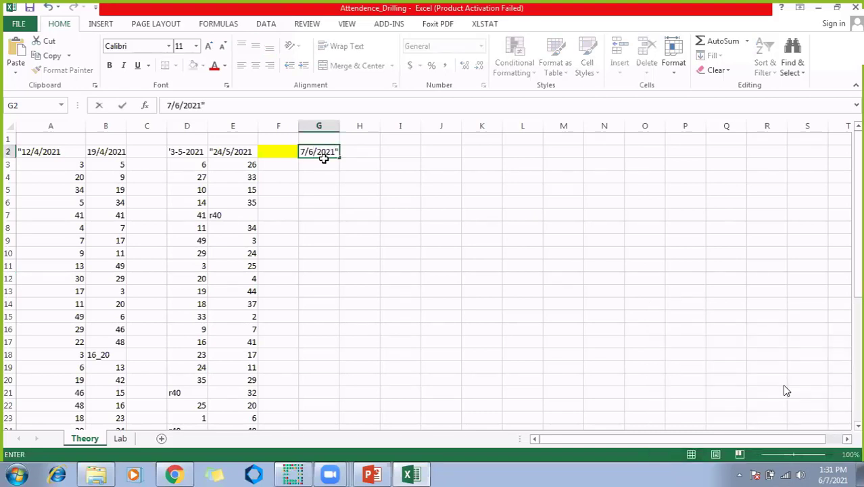
click(359, 189)
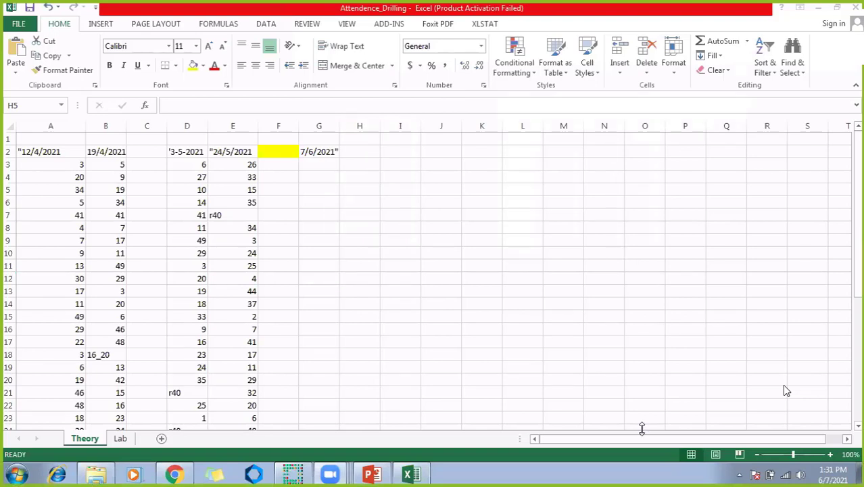
Step: Enter the attendance numbers 42, 17, 11 and 49 in cells G3 to G6
click(315, 163)
click(315, 164)
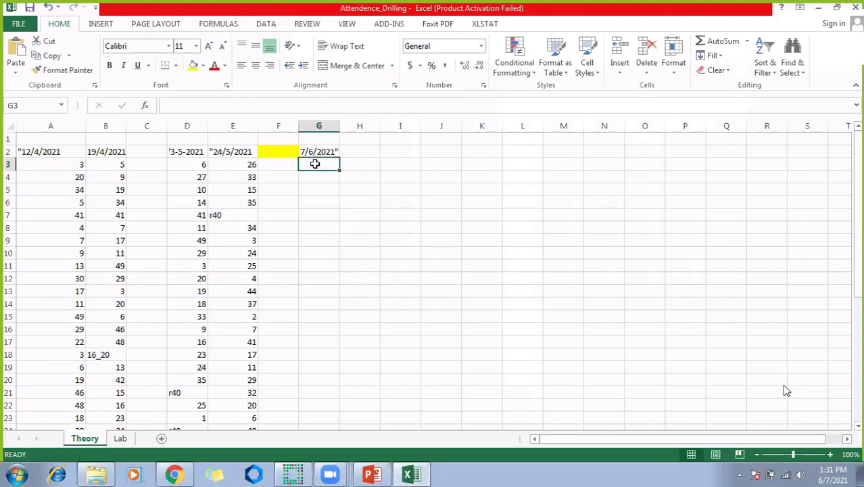
text(42)
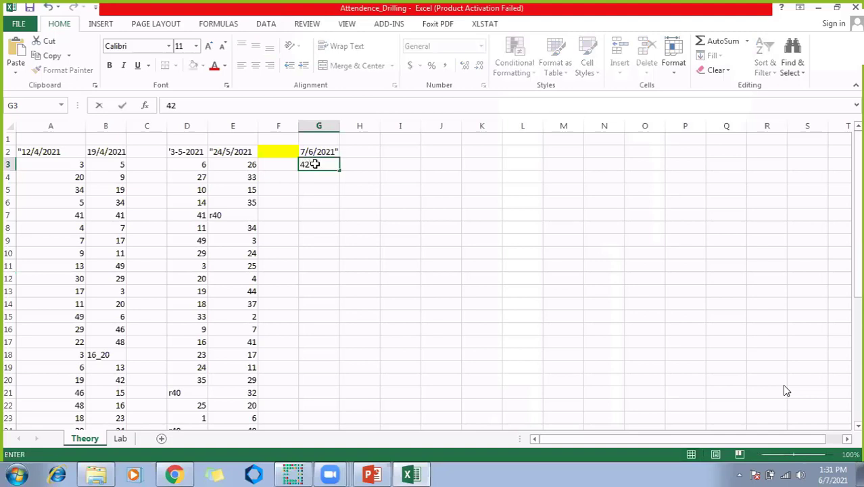
key(Return)
text(17)
key(Return)
text(11)
key(Return)
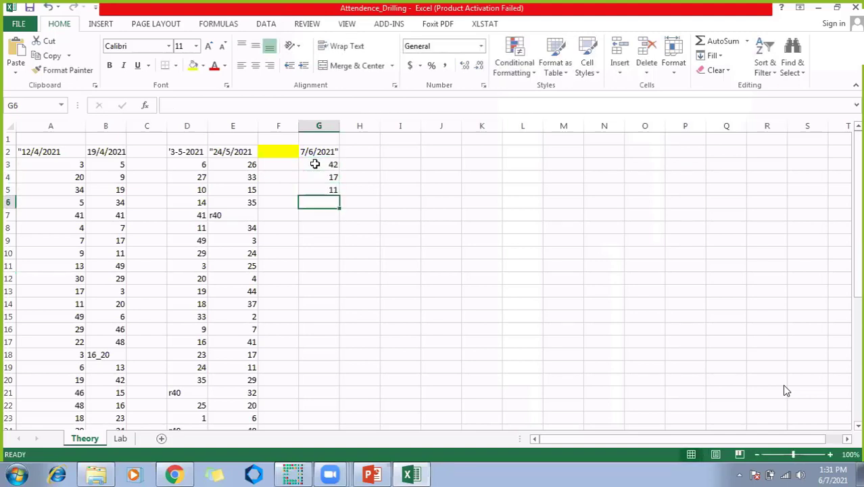
text(49)
key(Return)
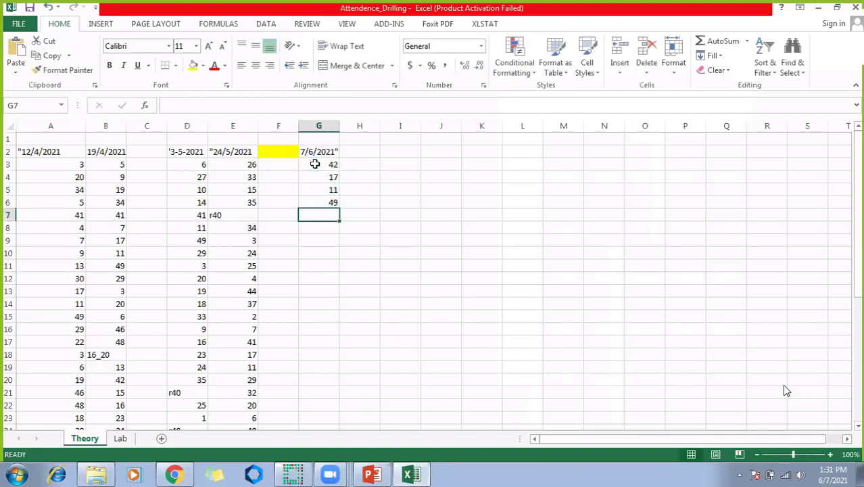
Step: Enter the attendance numbers 22, 3 and 20 in cells G7 to G9
text(22)
key(Return)
text(3)
key(Return)
text(2)
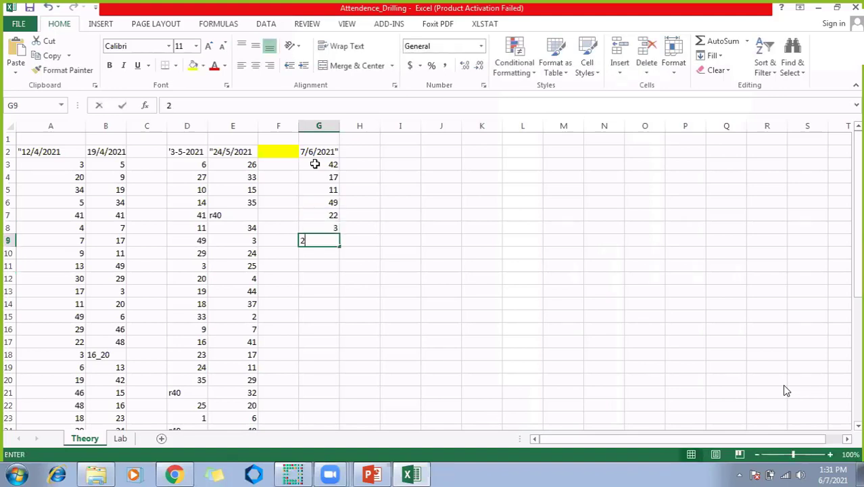
text(0)
key(Return)
Step: Enter the attendance numbers 6, 19, 48 and 18 in cells G10 to G13
text(6)
key(Return)
text(19)
key(Return)
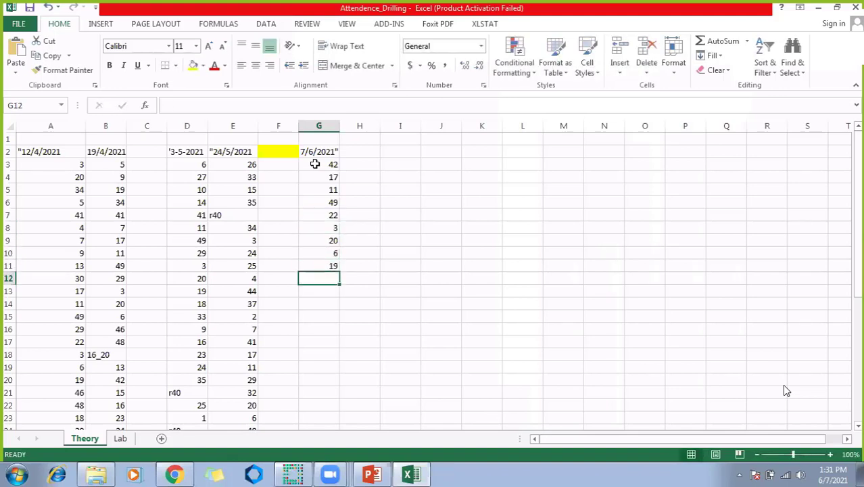
text(48)
key(Return)
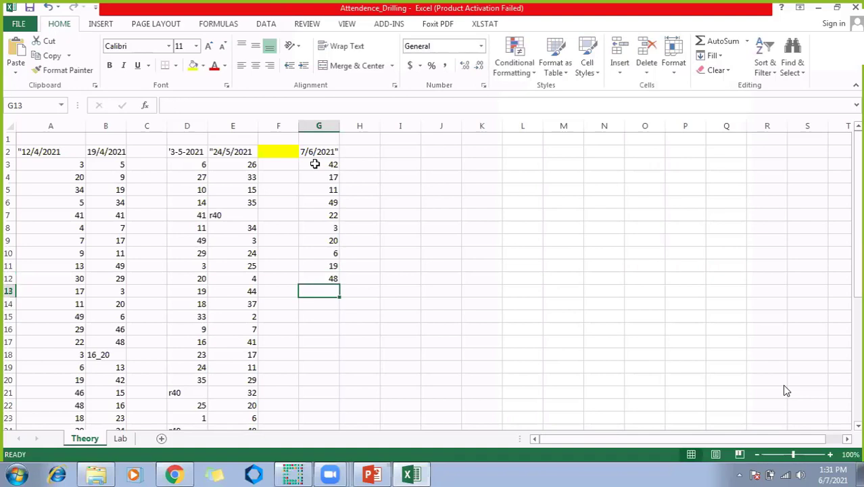
text(18)
key(Return)
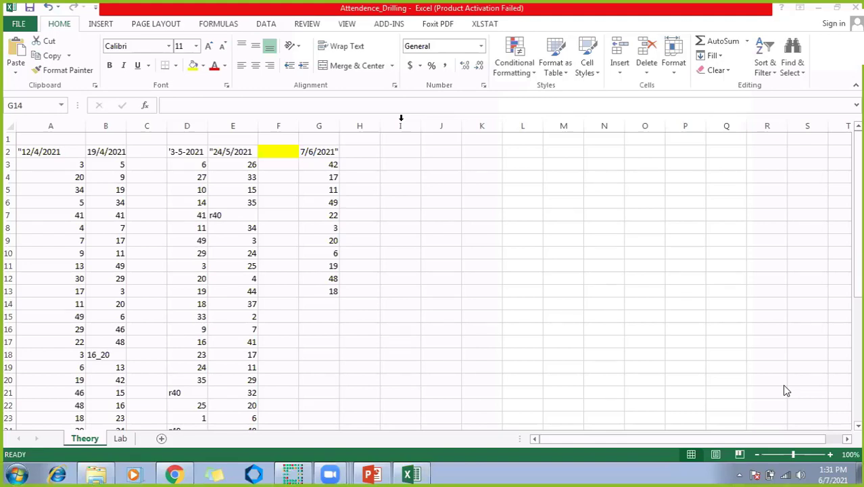
Step: Replace the value in cell G13 with 40 and enter 18 in cell G14
click(325, 303)
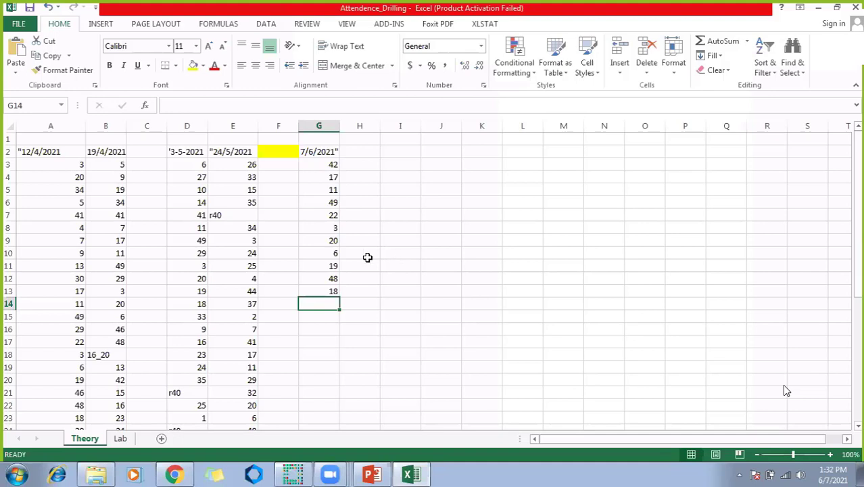
click(327, 291)
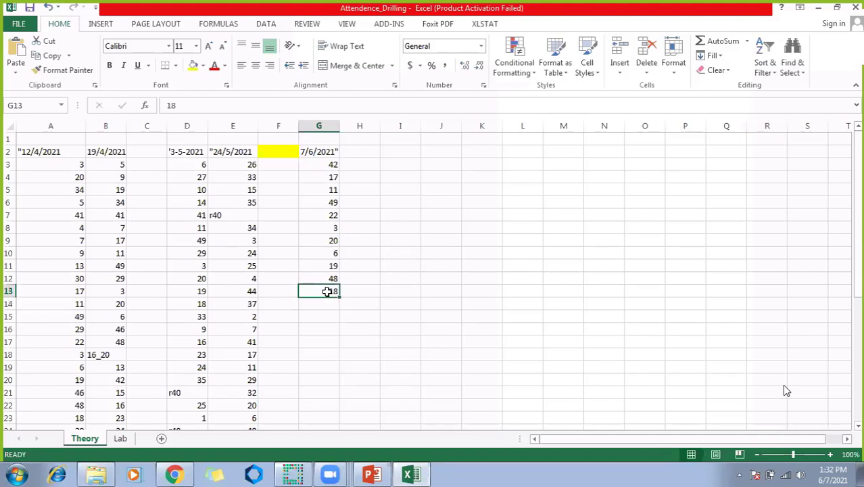
text(40)
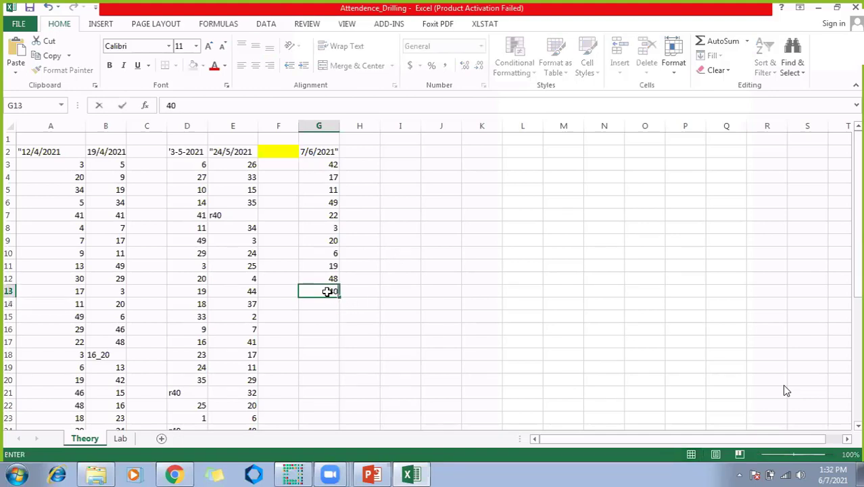
key(Return)
text(18)
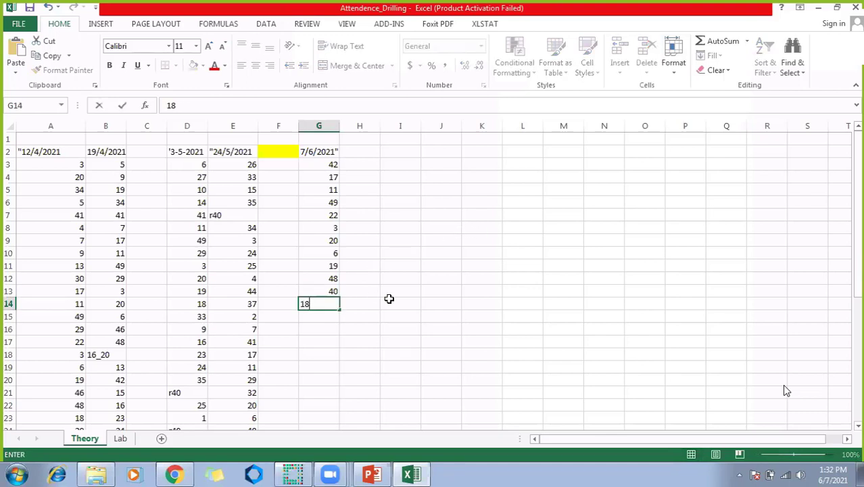
key(Return)
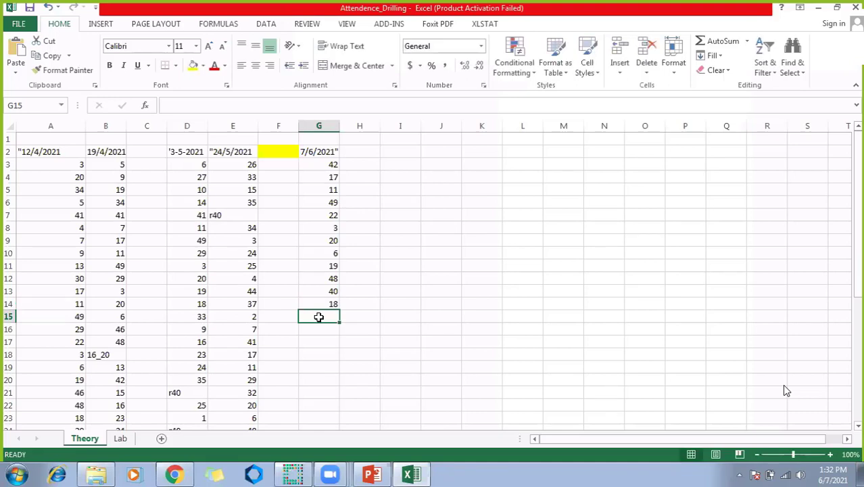
Step: Enter 16"20 in cell G15 and 43 in cell G16
text(16")
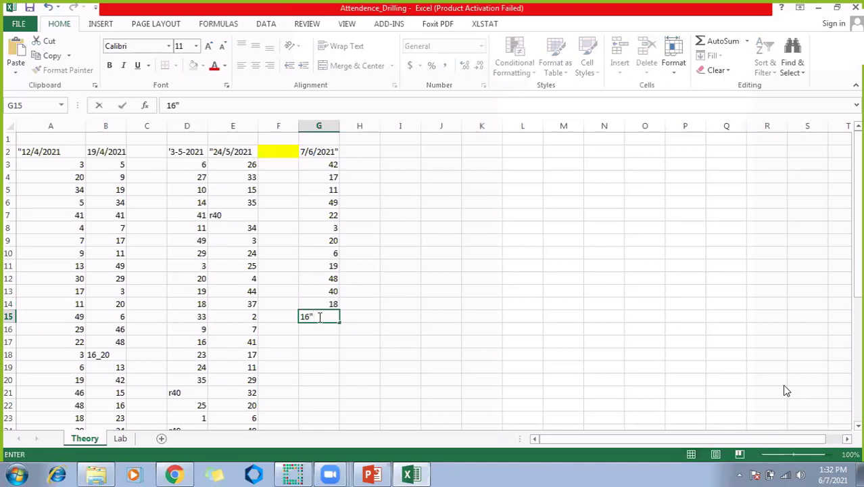
text(20)
key(Return)
text(43)
key(Return)
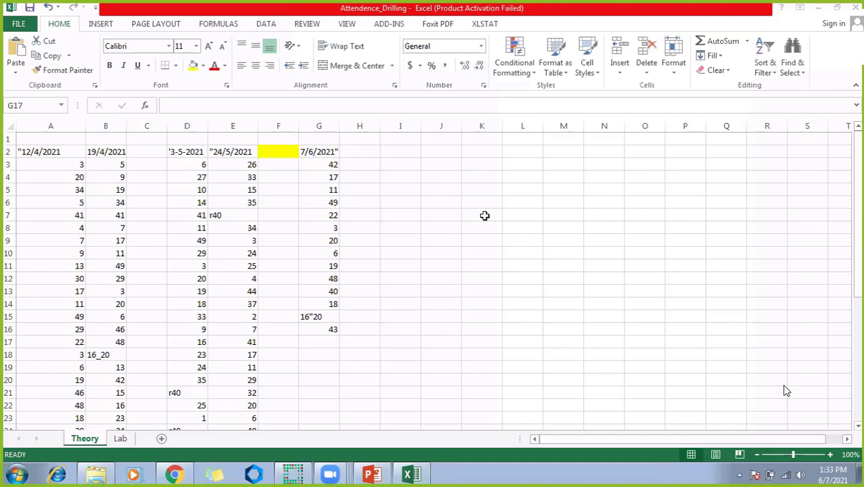
Step: Enter the attendance numbers 27 and 13 in cells G17 and G18
click(316, 345)
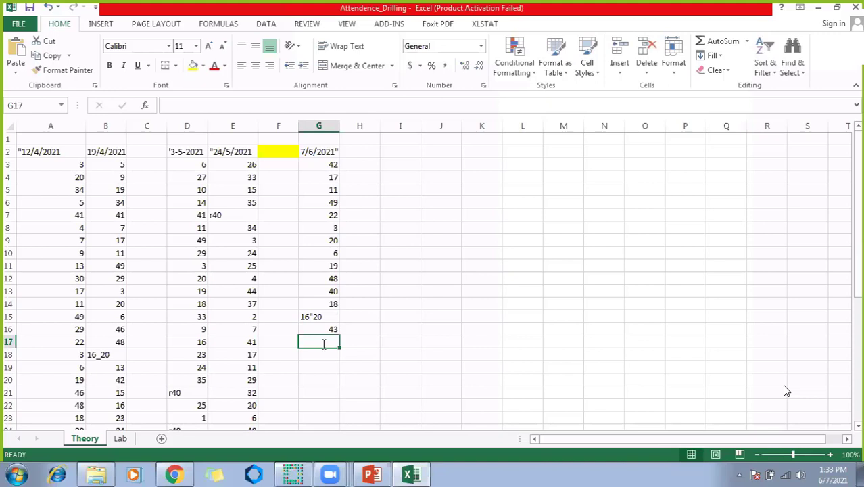
text(27)
key(Return)
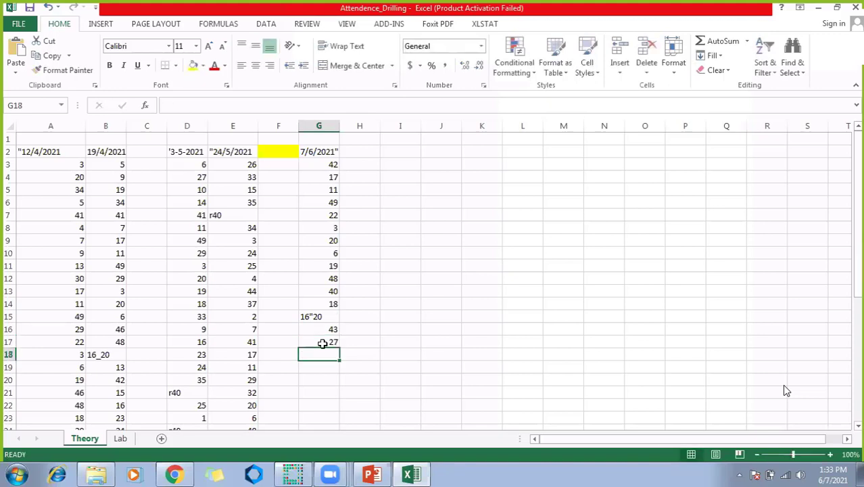
text(13)
key(Return)
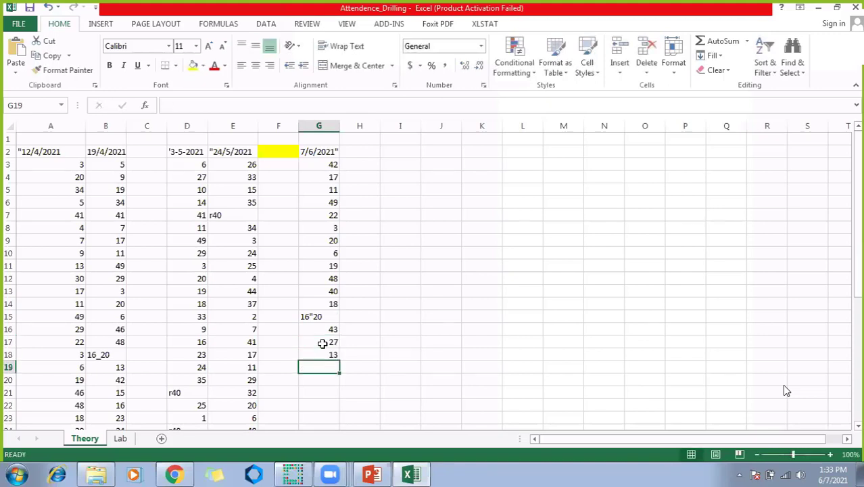
Step: Enter the attendance numbers 23, 24, 25, 1 and 45 in cells G19 to G23
text(23)
key(Return)
text(24)
key(Return)
text(25)
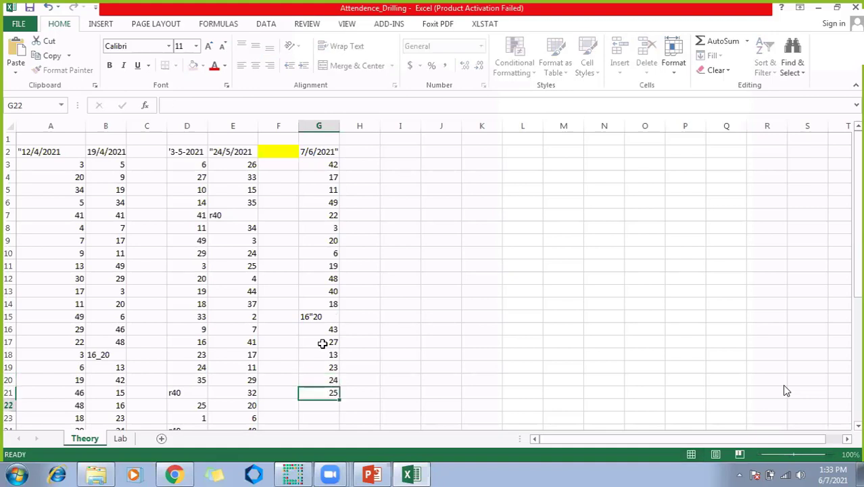
key(Return)
text(1)
key(Return)
text(45)
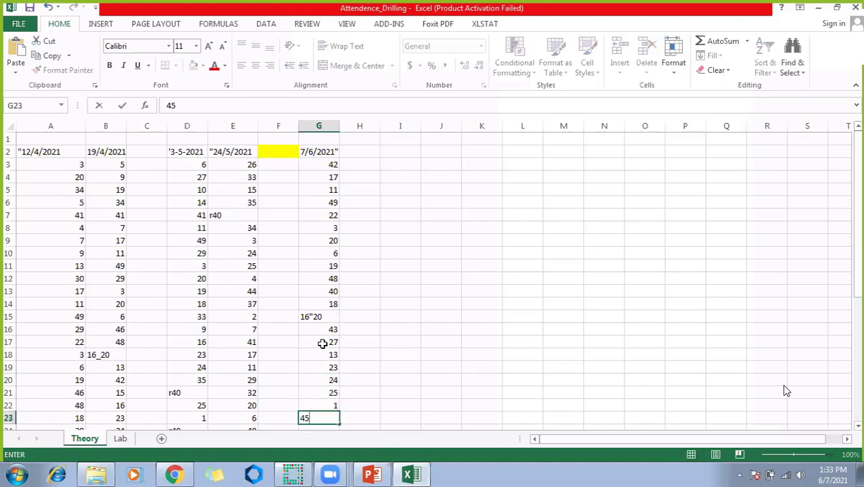
key(ctrl+Return)
key(Return)
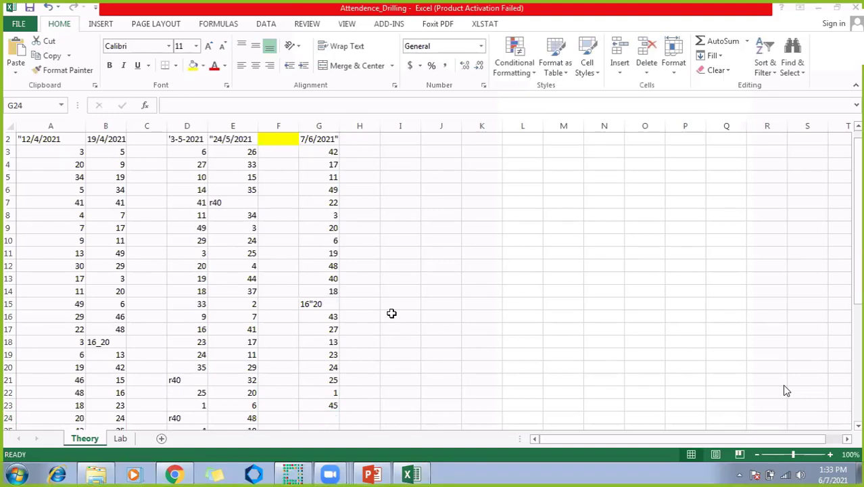
Step: Enter r40, 4 and 34 in cells G24 to G26
click(323, 416)
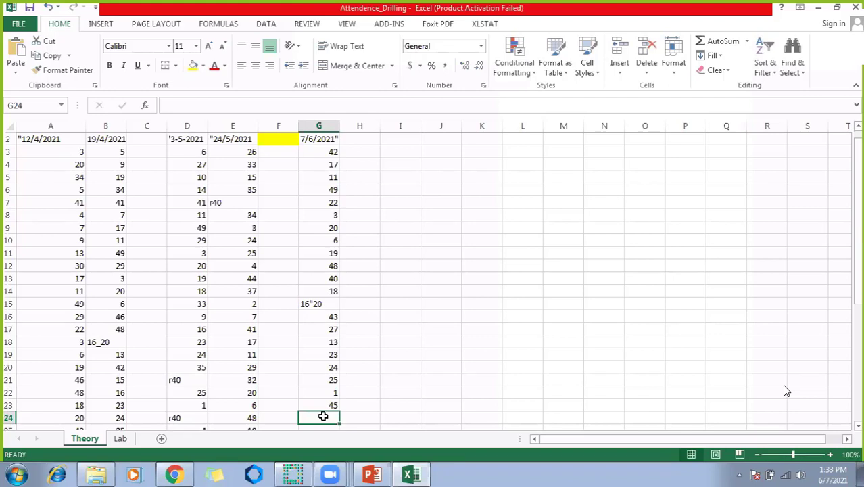
text(r40)
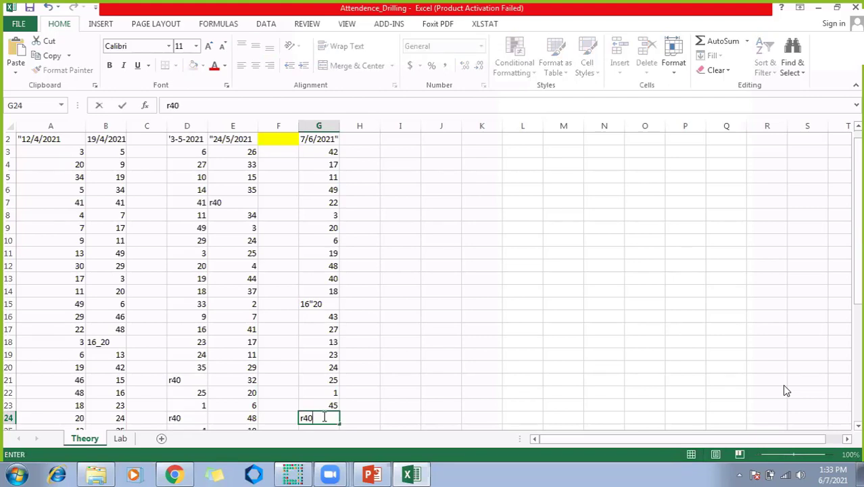
key(Return)
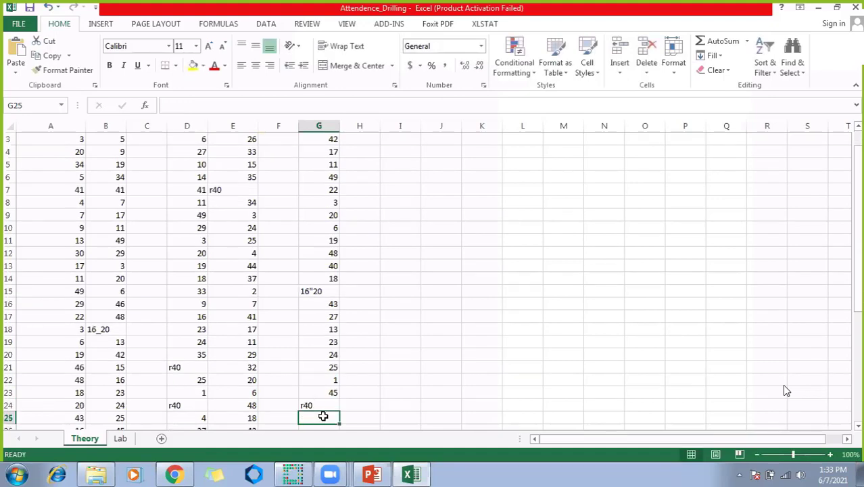
text(4)
key(Return)
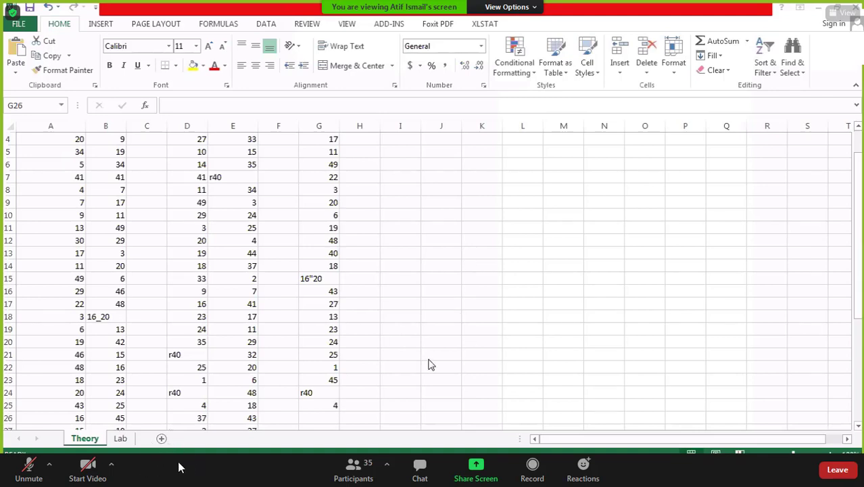
click(323, 418)
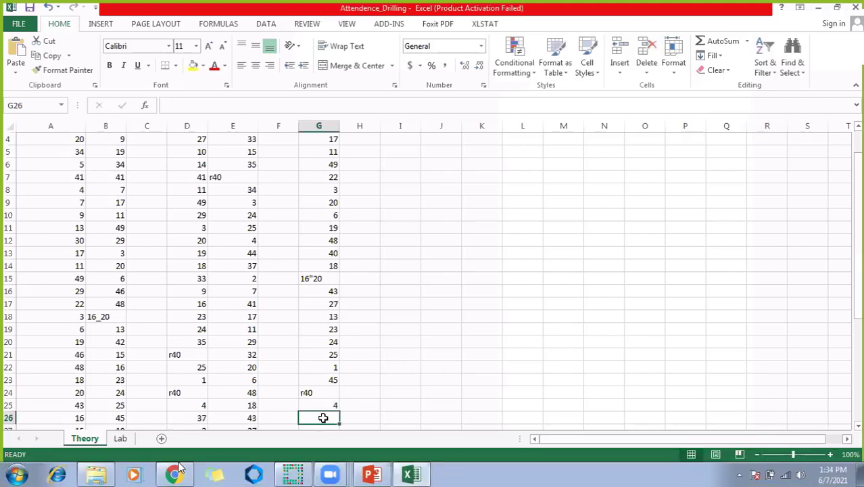
text(34)
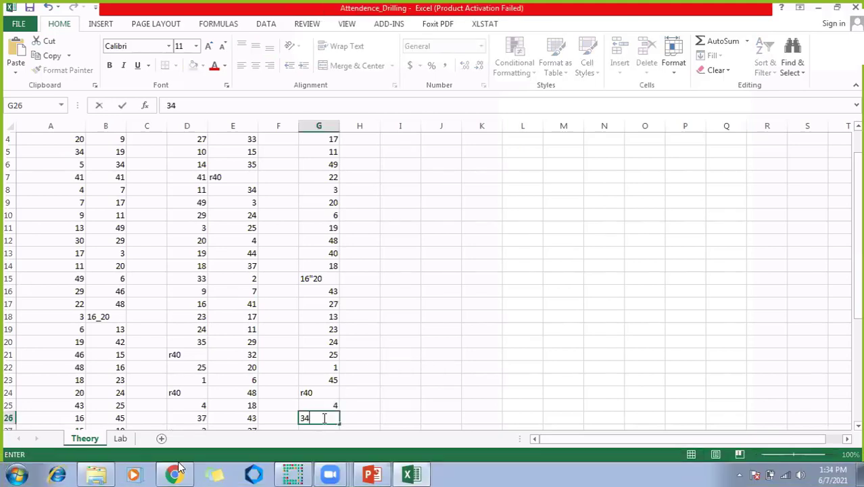
key(Return)
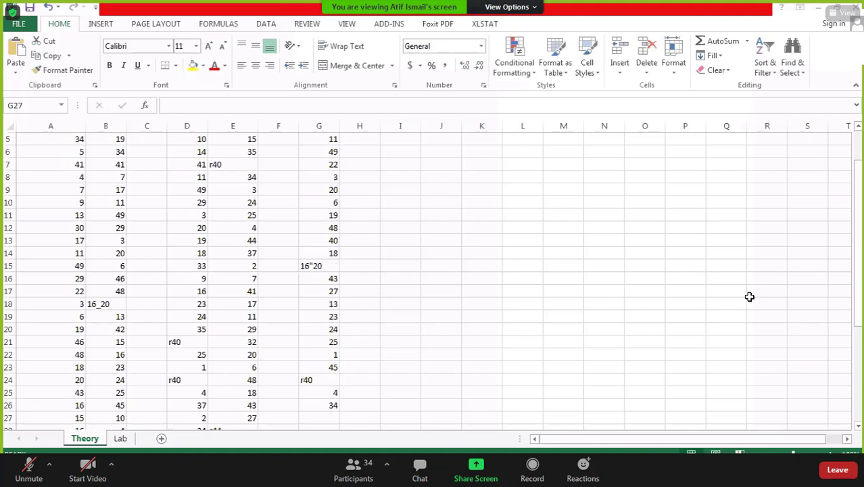
Step: Enter the attendance numbers 19, 18 and 9 in cells G27 to G29
click(323, 419)
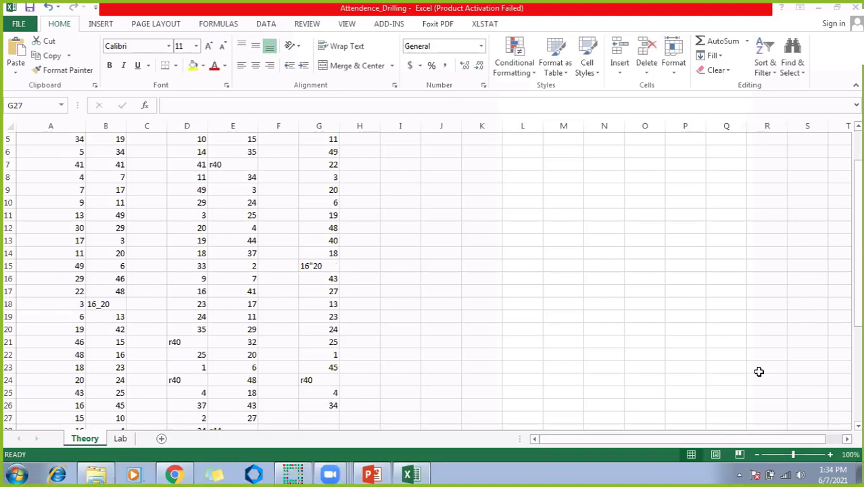
click(326, 416)
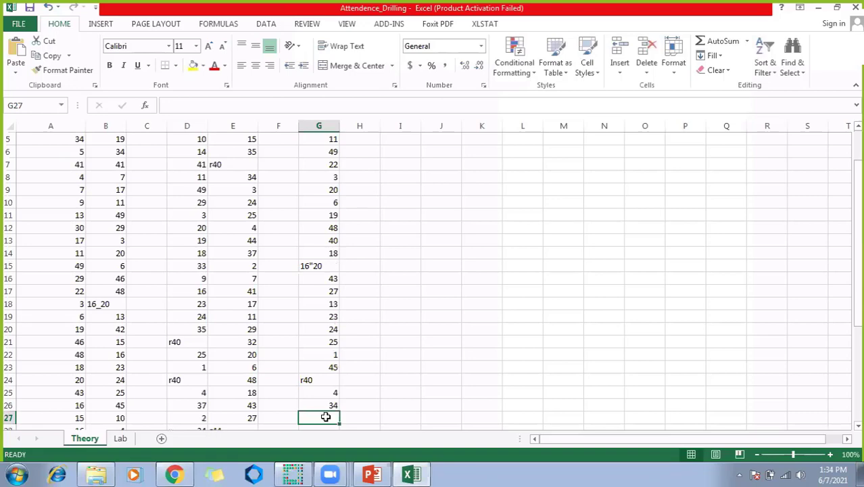
text(19)
key(Return)
text(18)
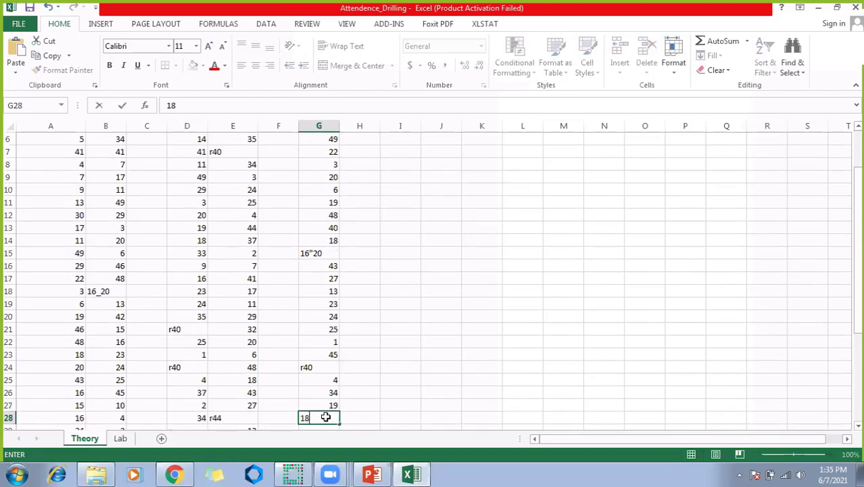
key(Return)
text(9)
key(Return)
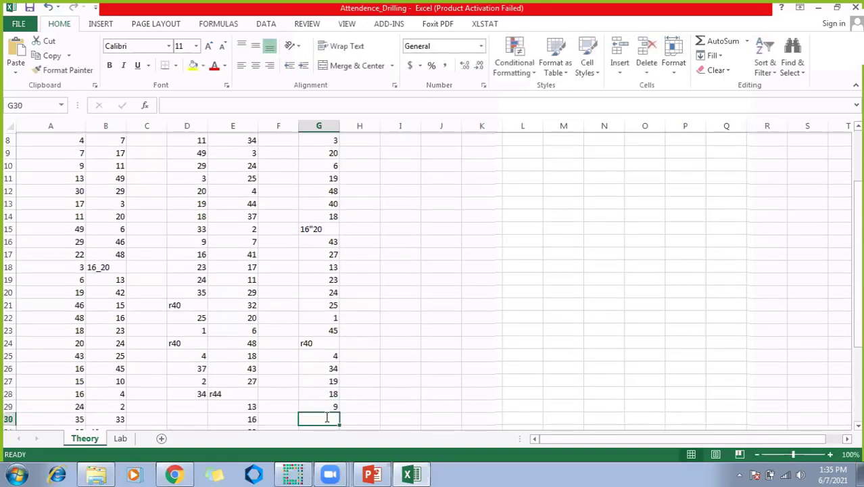
Step: Enter the attendance numbers 16, 24 and 10 in cells G30 to G32
text(16)
key(Return)
text(23)
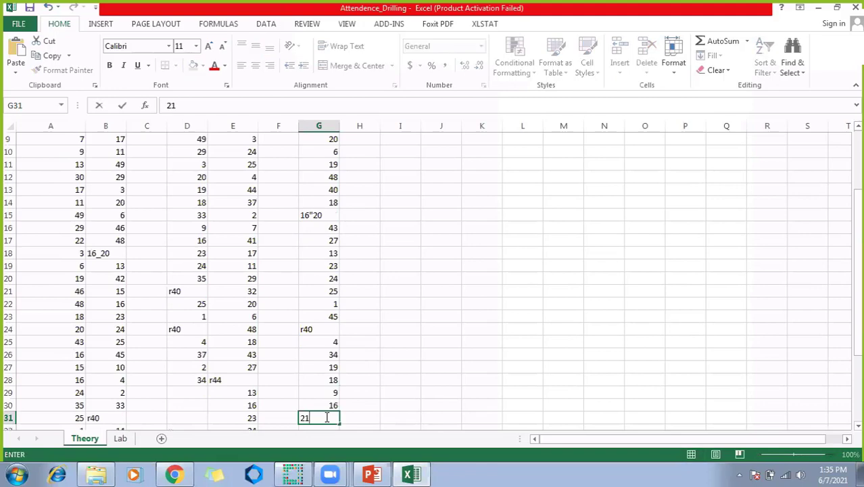
key(BackSpace)
text(4)
key(Return)
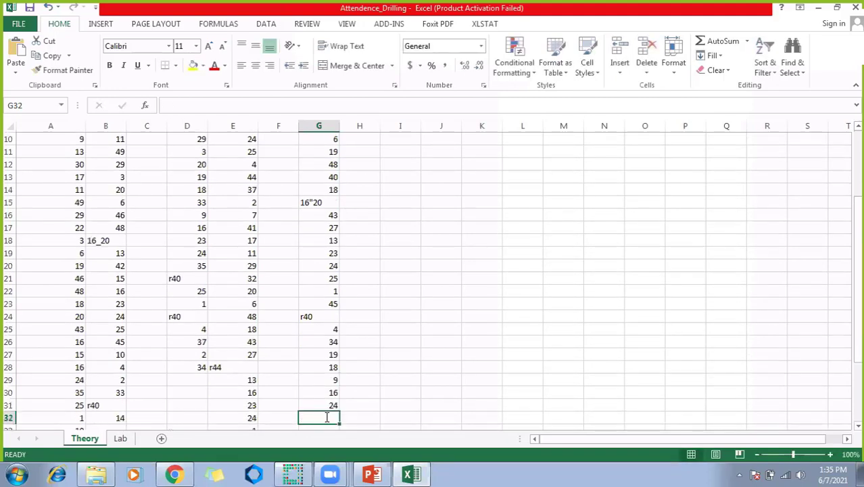
text(10)
key(Return)
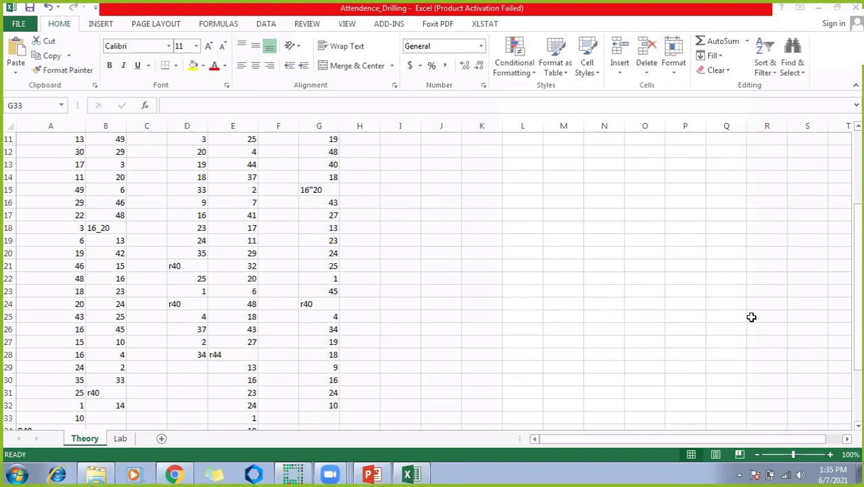
Step: Enter the attendance numbers 37, 14, 5 and 2 in cells G33 to G36
click(326, 415)
text(37)
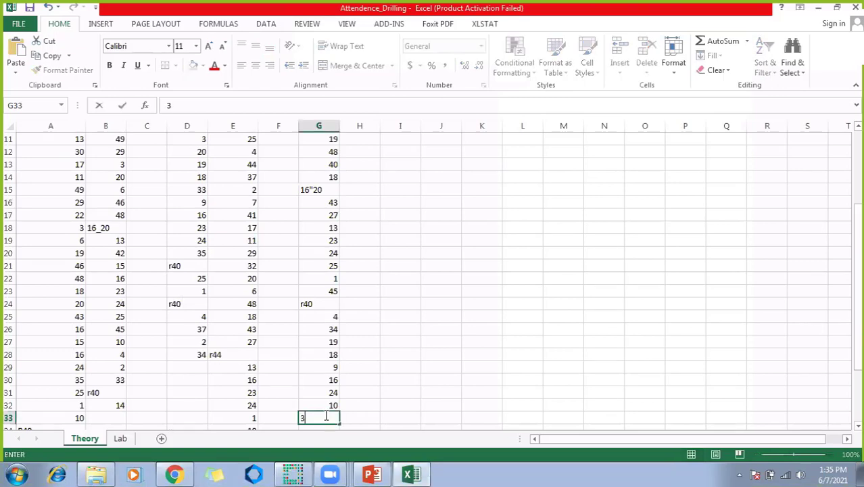
key(Return)
text(14)
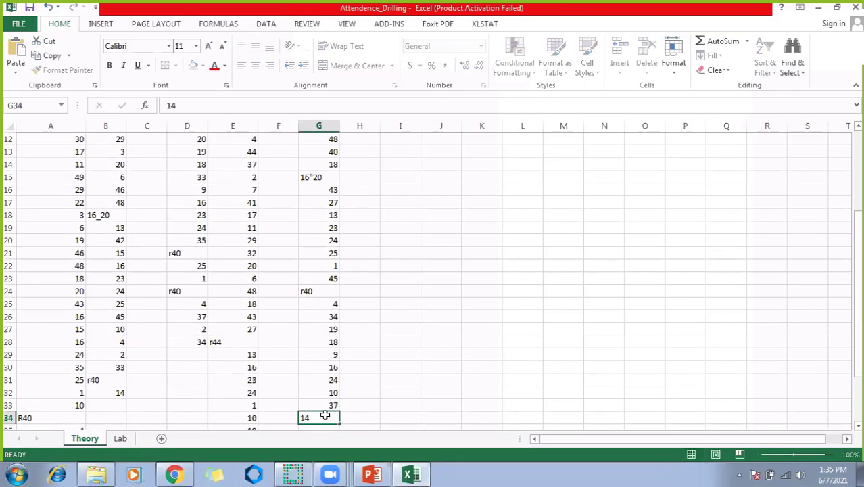
key(Return)
text(5)
key(Return)
text(2)
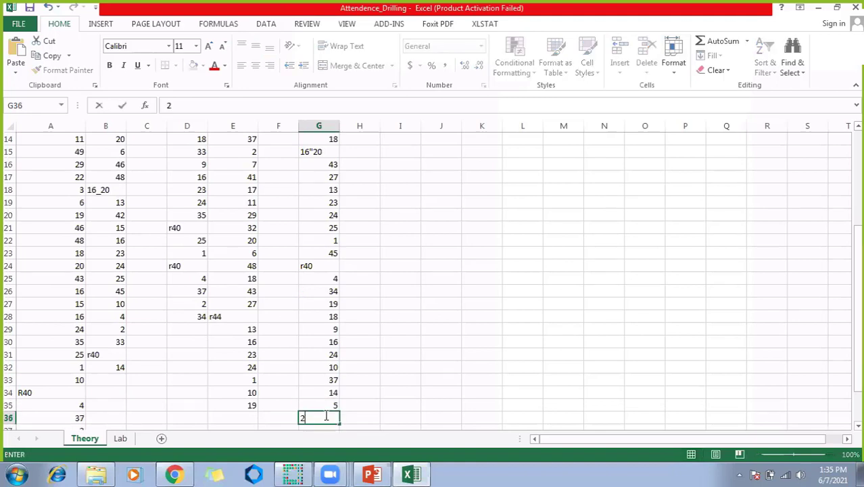
key(Tab)
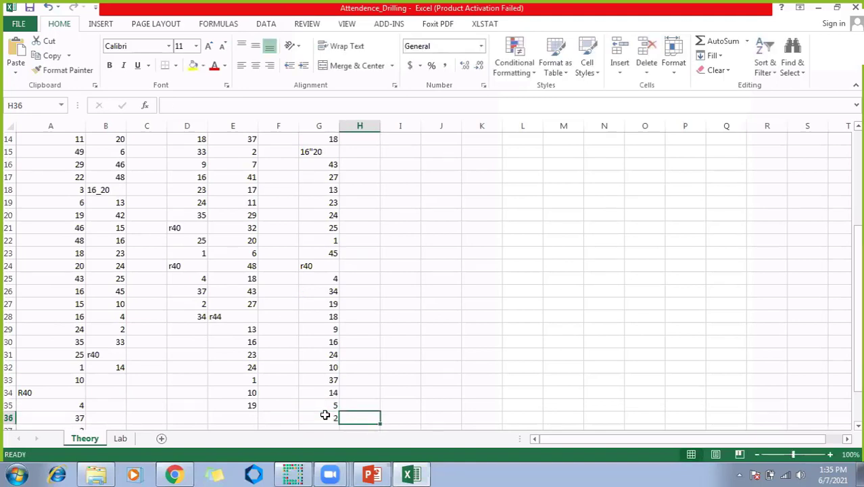
click(367, 342)
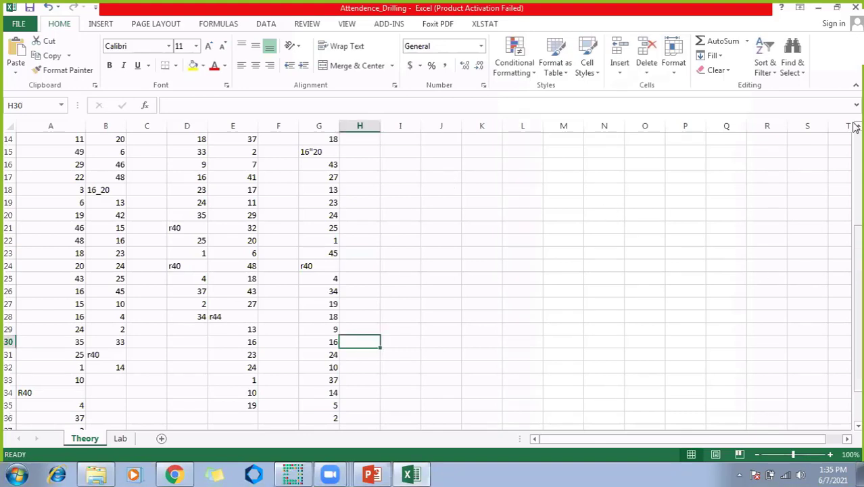
drag(860, 282, 860, 189)
click(424, 350)
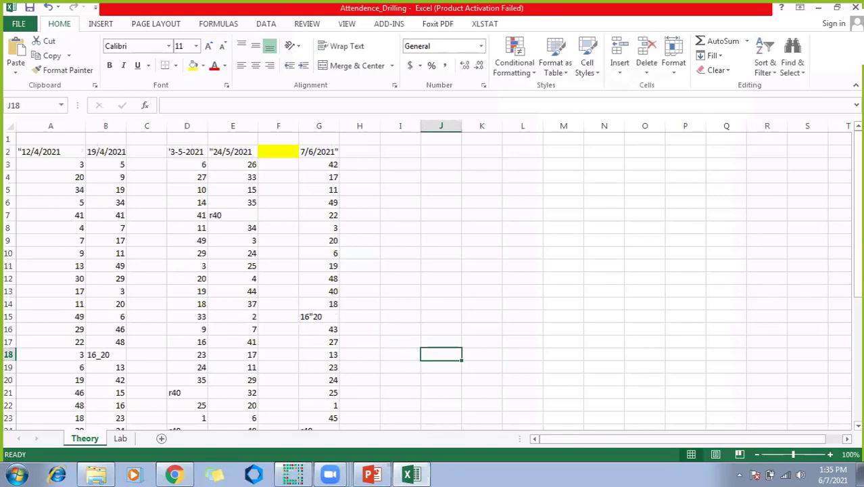
Step: Switch to the Drilling Engineering Ppt presentation in PowerPoint and dismiss the Office activation wizard
click(101, 478)
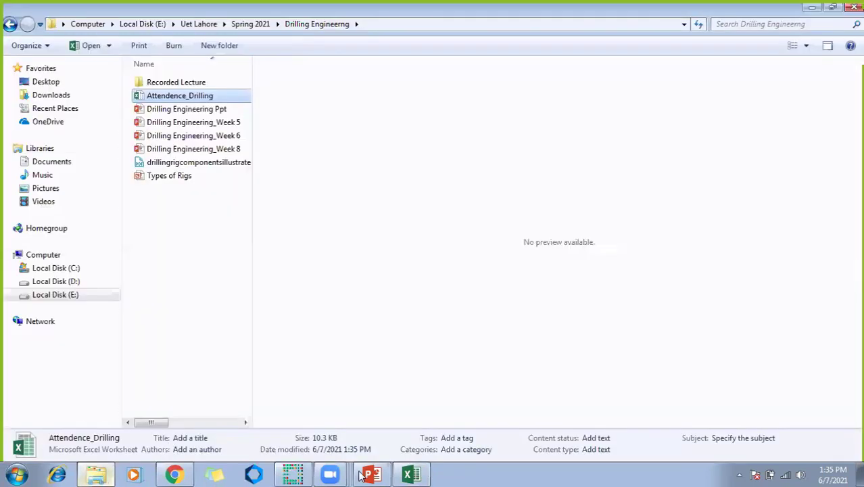
click(366, 471)
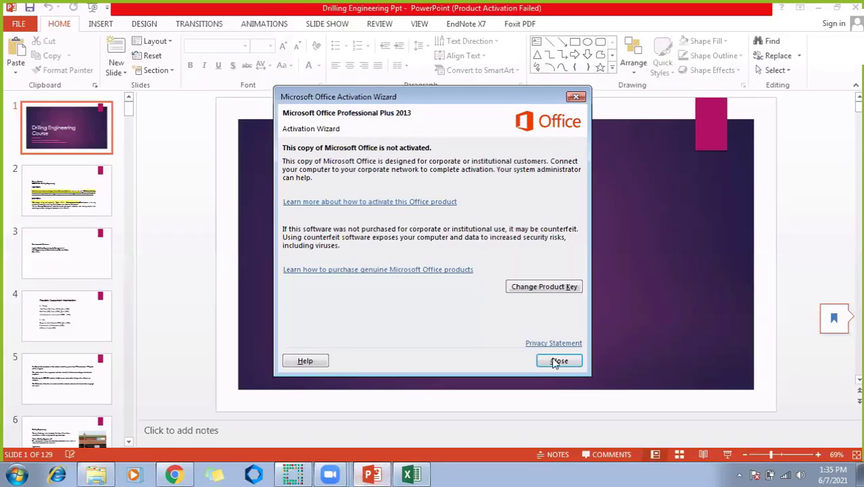
click(557, 359)
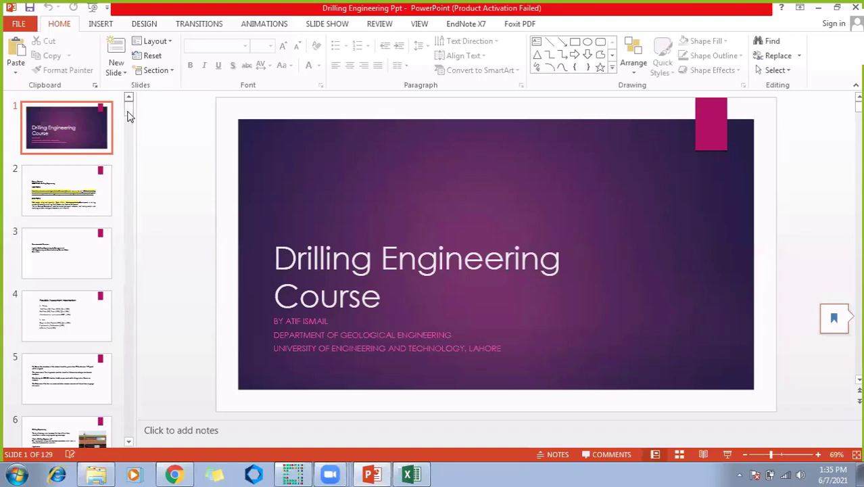
Step: Locate slide 103, Fishing Operations, in the presentation and display it for the lecture
drag(128, 114, 123, 294)
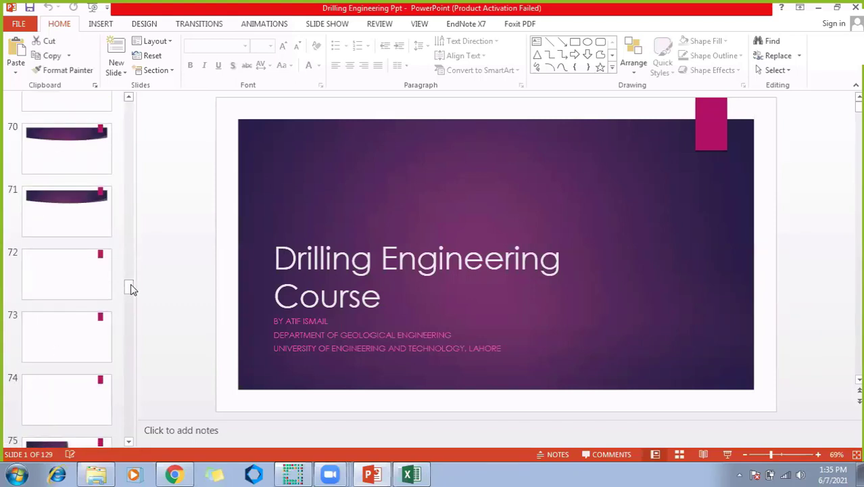
drag(131, 286, 130, 313)
click(58, 308)
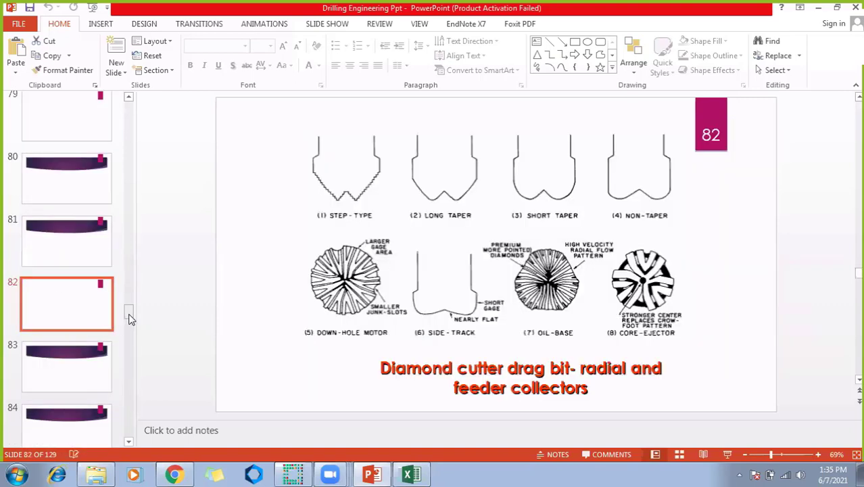
drag(131, 319, 129, 367)
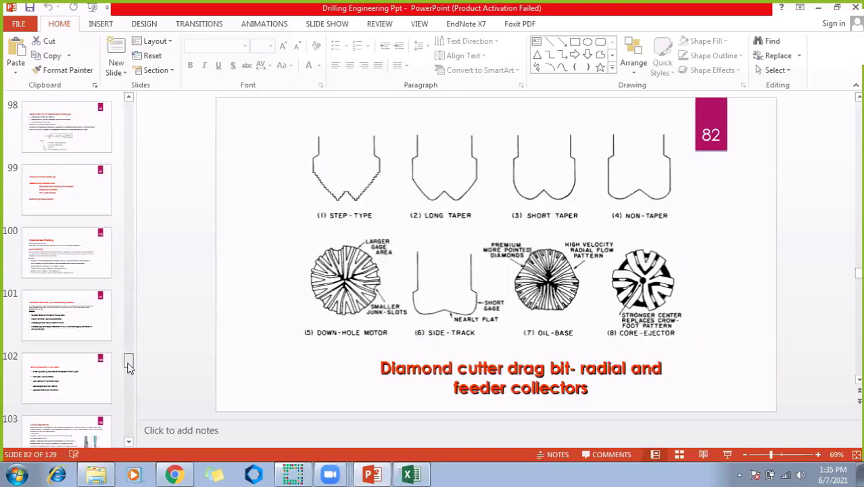
click(76, 391)
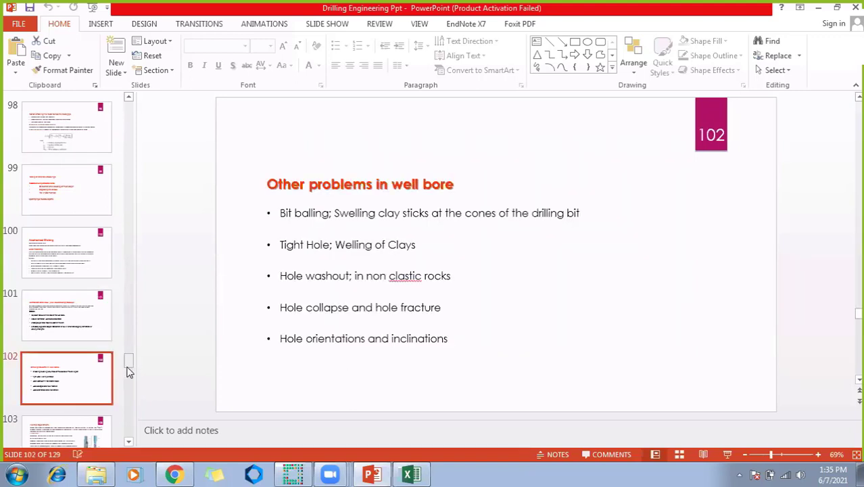
scroll(70, 340, down, 1)
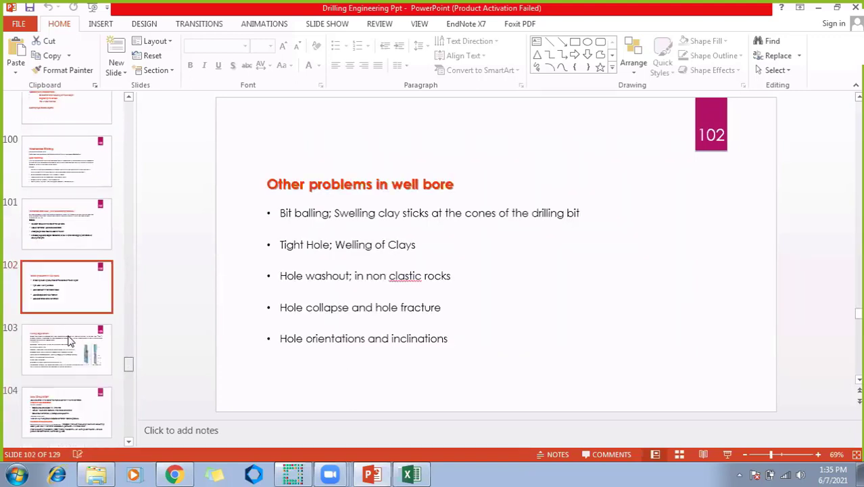
click(67, 340)
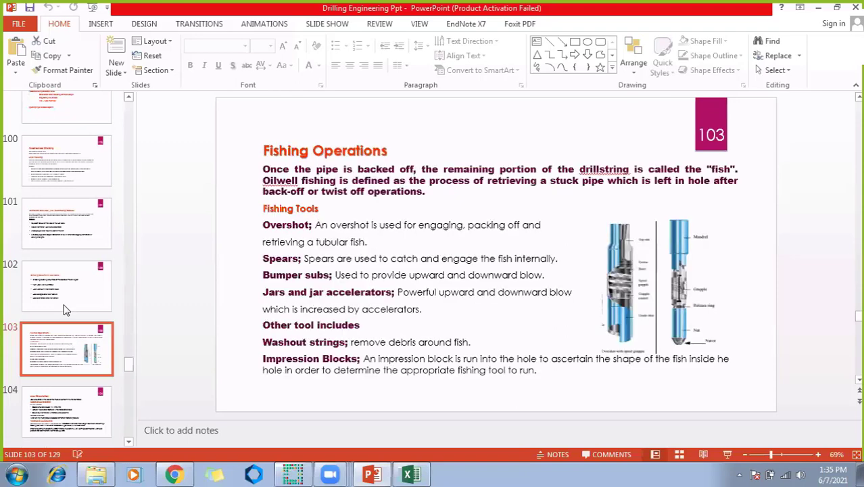
click(66, 309)
click(67, 341)
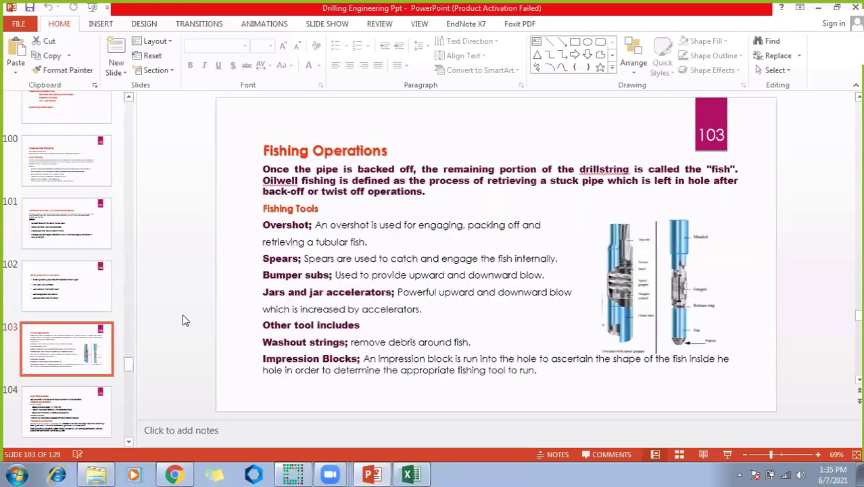